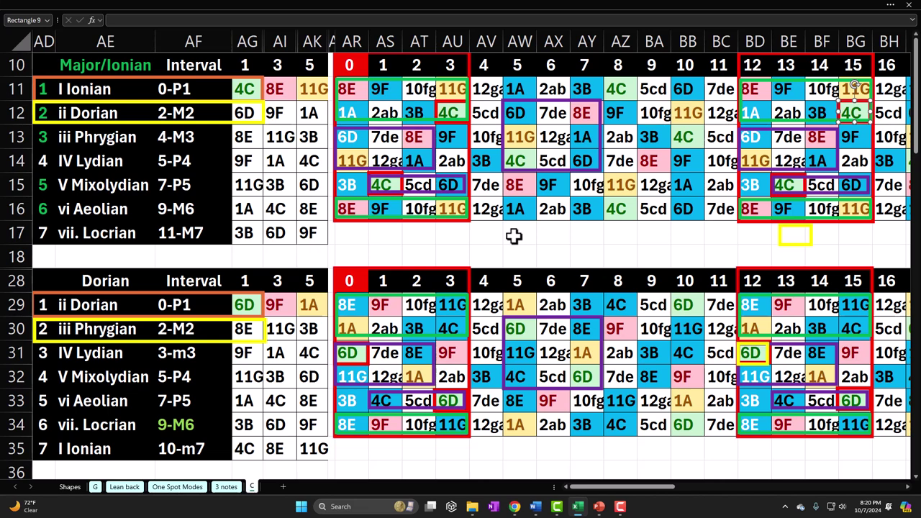
Examine the Major/Ionian fretboard across frets 0 to 11 in AR11:BC16, the fret 12 column, and the red box over frets 12 to 15.
click(354, 88)
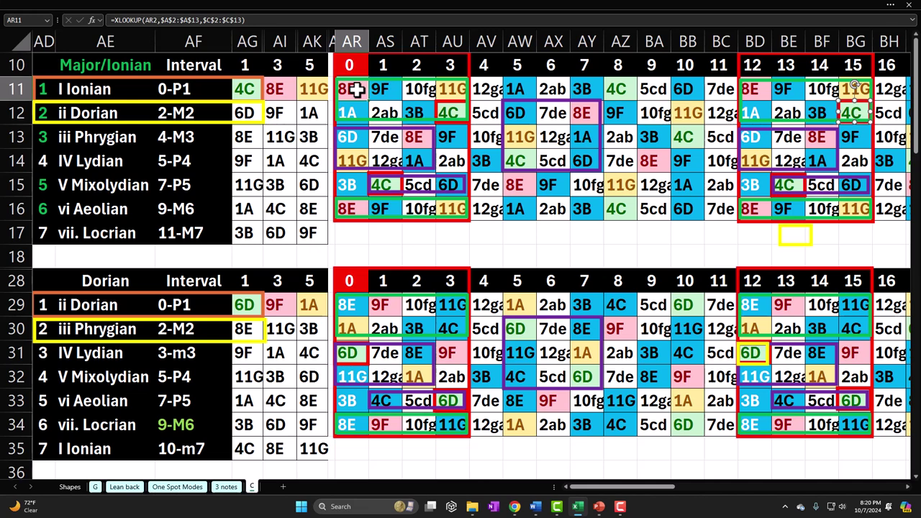
drag(355, 89, 717, 206)
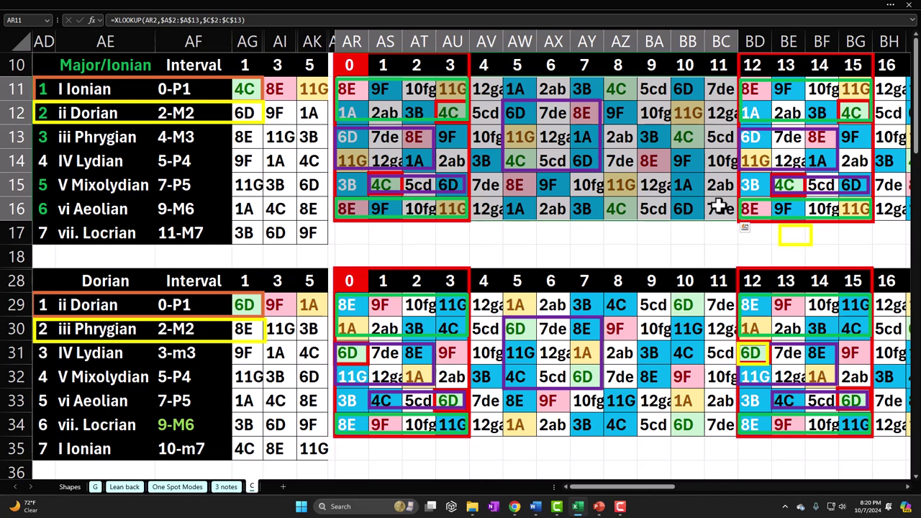
click(869, 230)
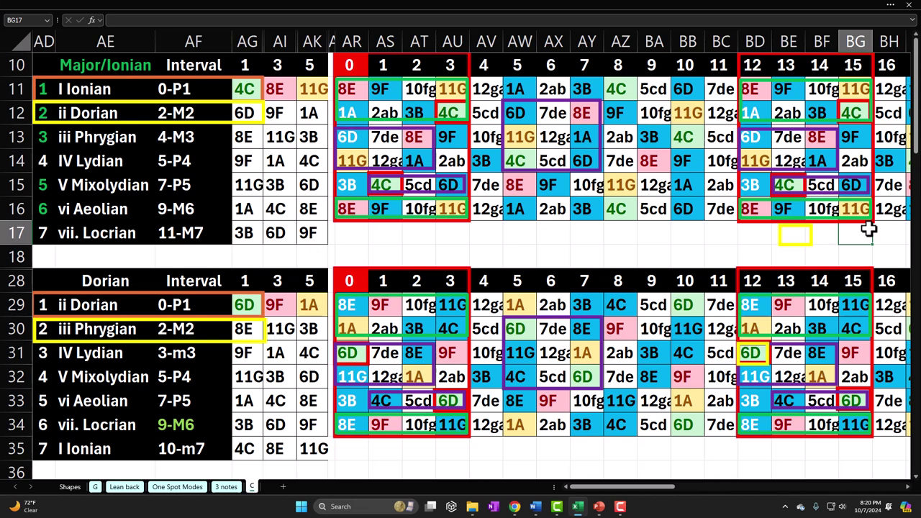
drag(752, 65, 748, 205)
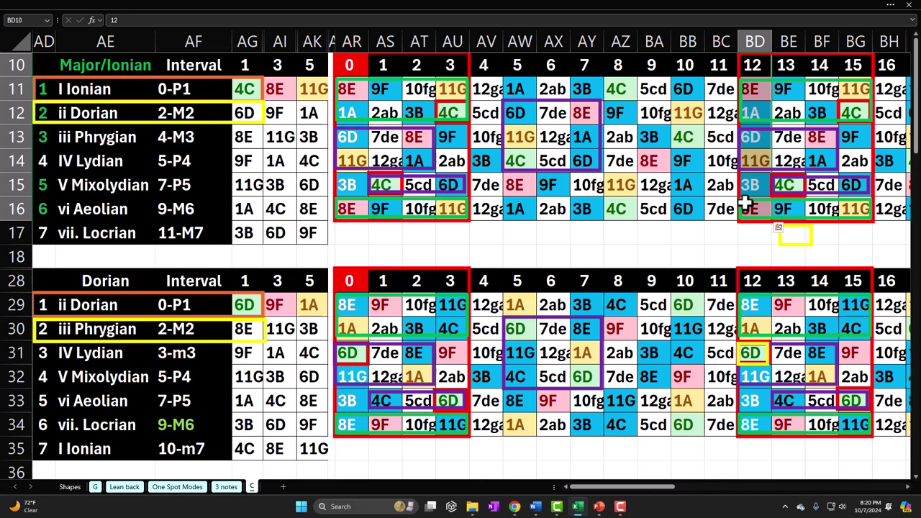
click(693, 232)
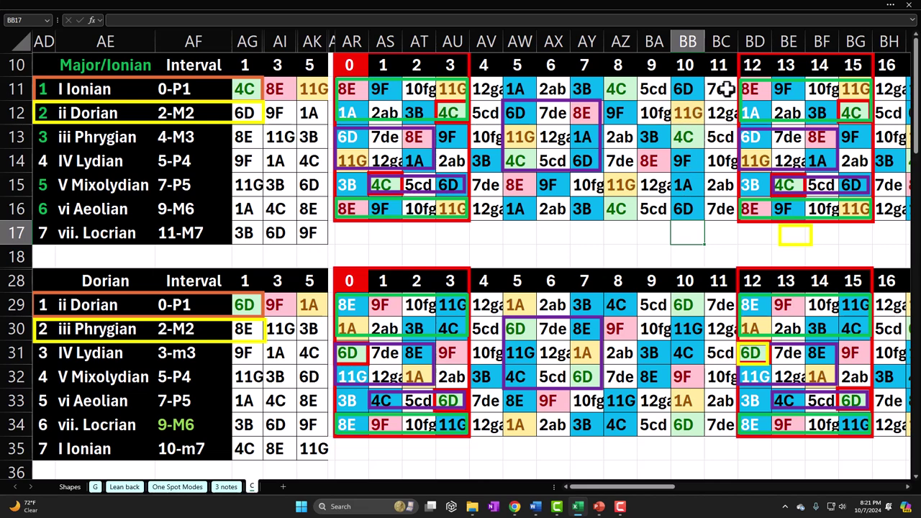
click(740, 73)
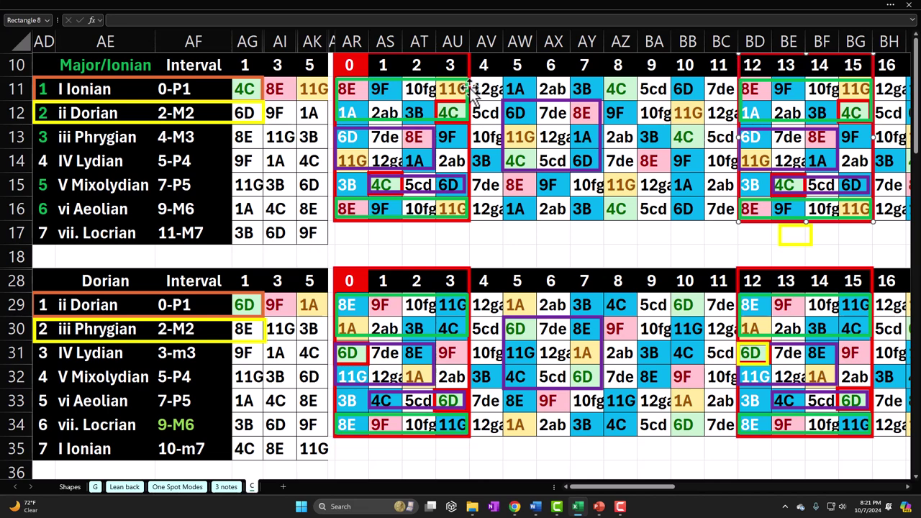
Review the Major/Ionian mode names in AE11:AE17 and intervals in AF11:AF17 against the boxed fret 12 to 15 position.
click(121, 66)
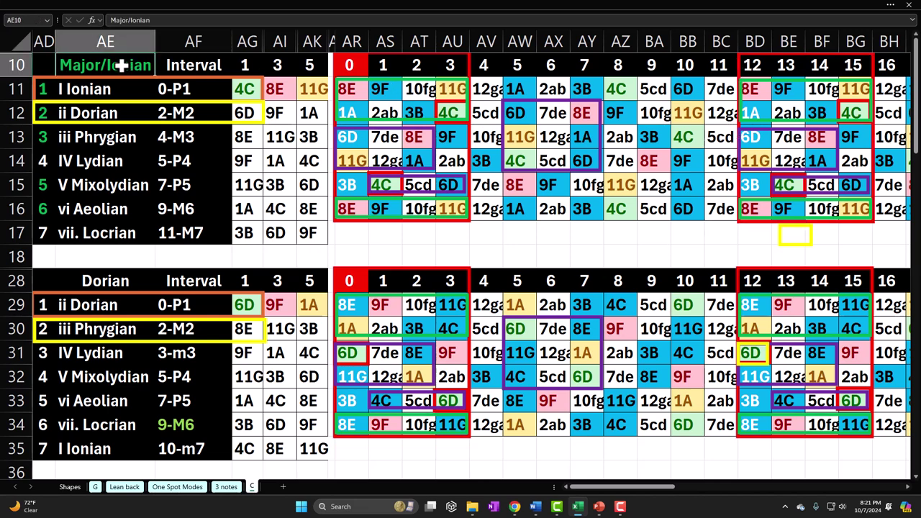
click(115, 89)
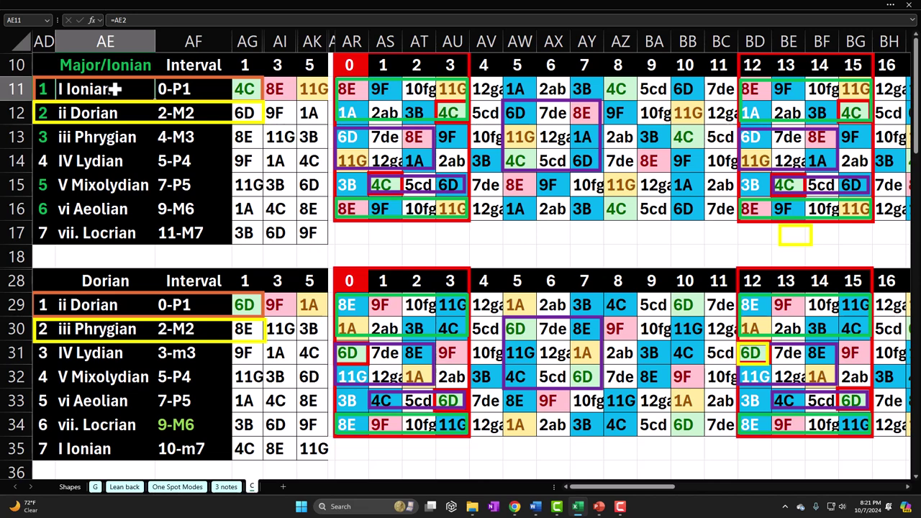
drag(773, 193, 847, 109)
drag(731, 163, 720, 182)
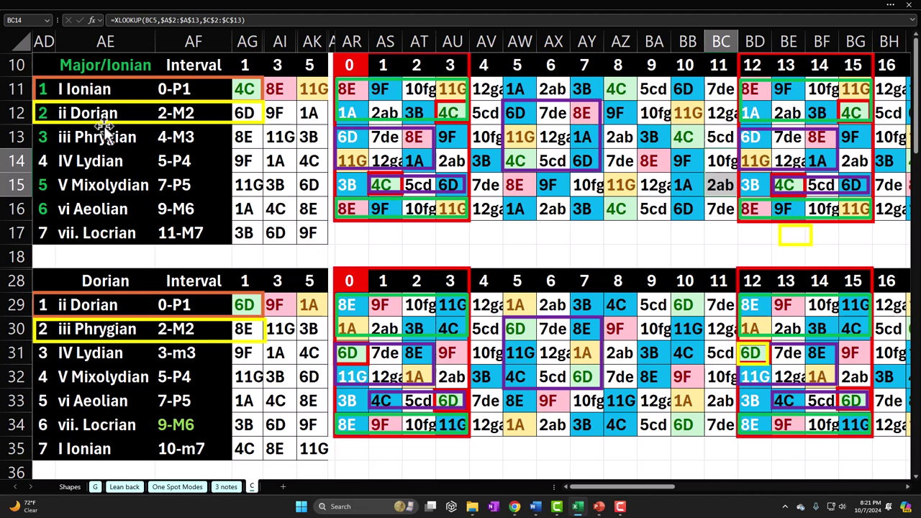
click(68, 89)
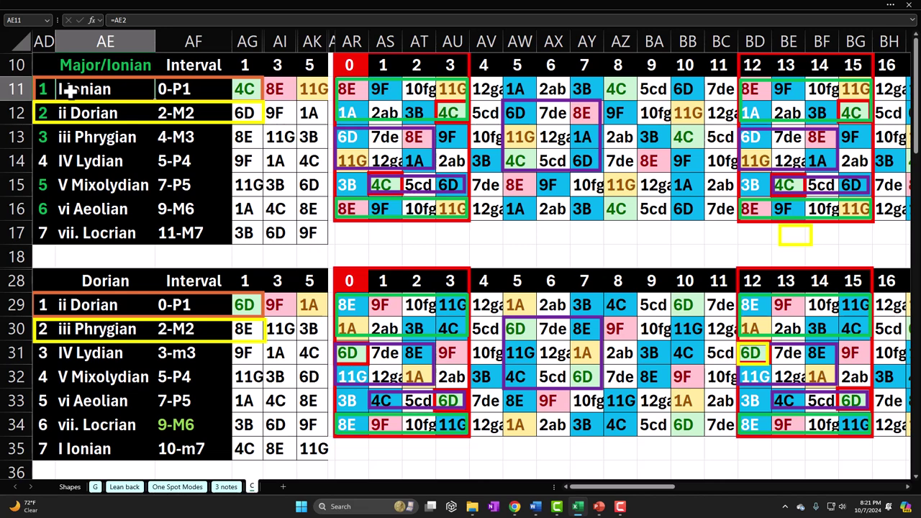
drag(69, 89, 97, 224)
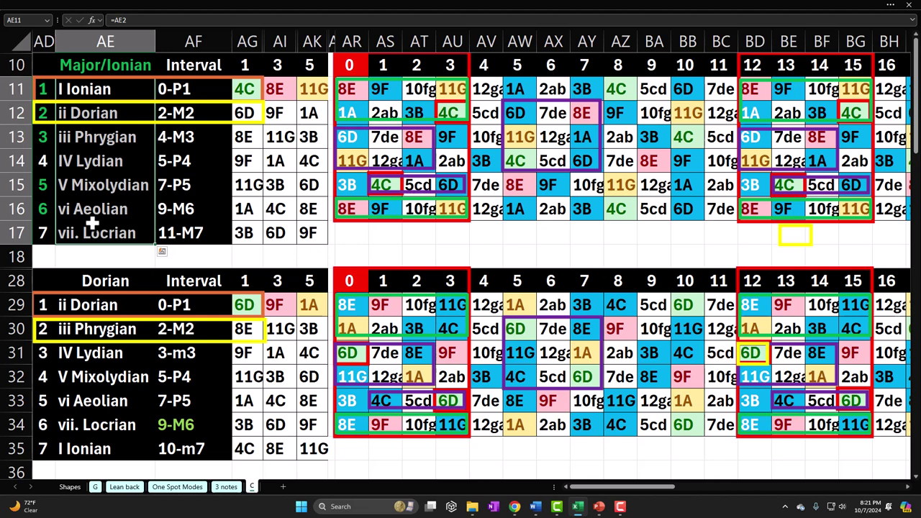
drag(181, 89, 183, 244)
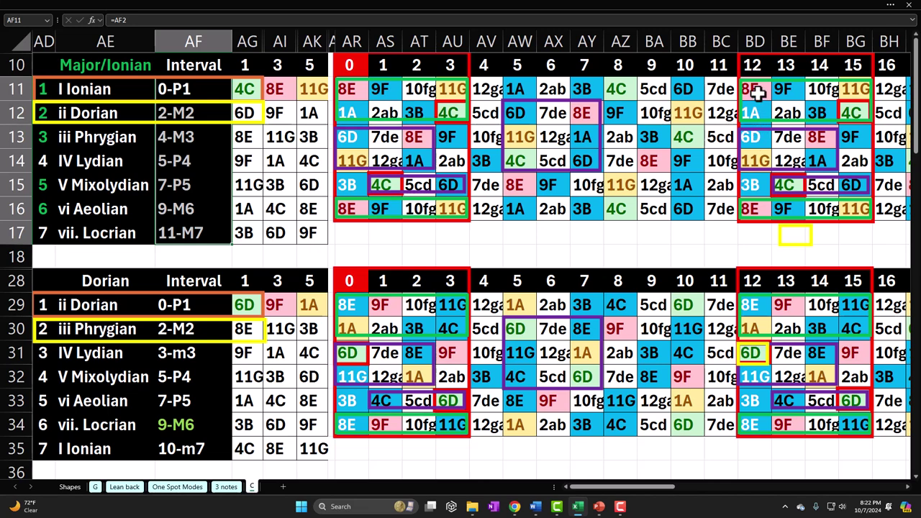
click(740, 65)
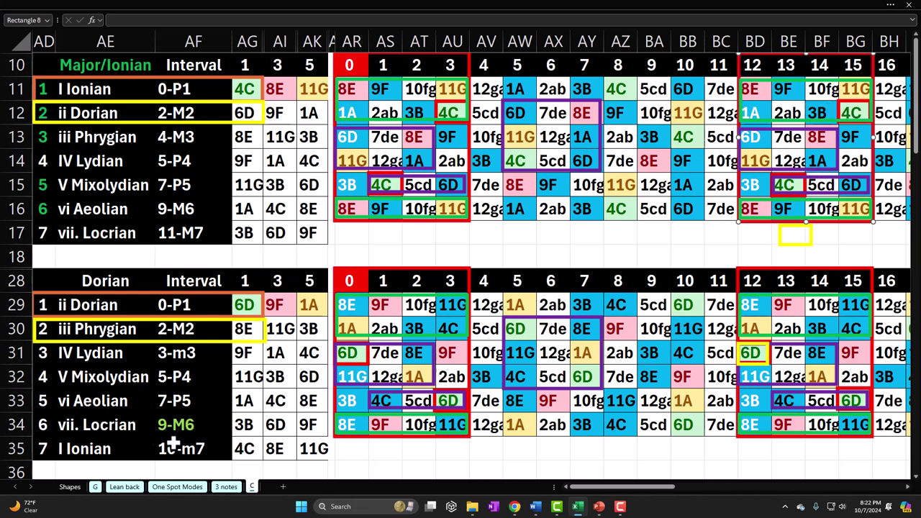
On the Lean back sheet, compare the starting notes of the Ionian, Aeolian and Locrian fretboards, and return to the Major/Ionian table.
click(125, 490)
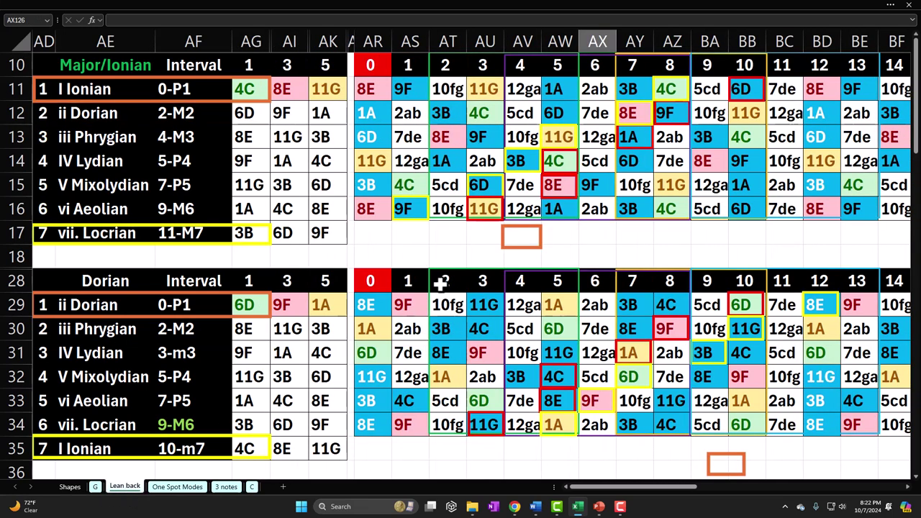
click(680, 89)
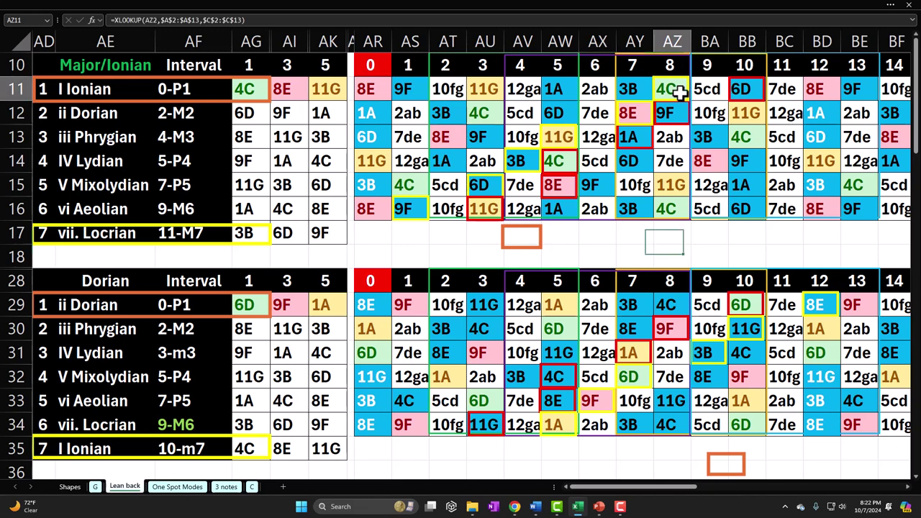
scroll(659, 128, down, 3)
scroll(659, 129, down, 10)
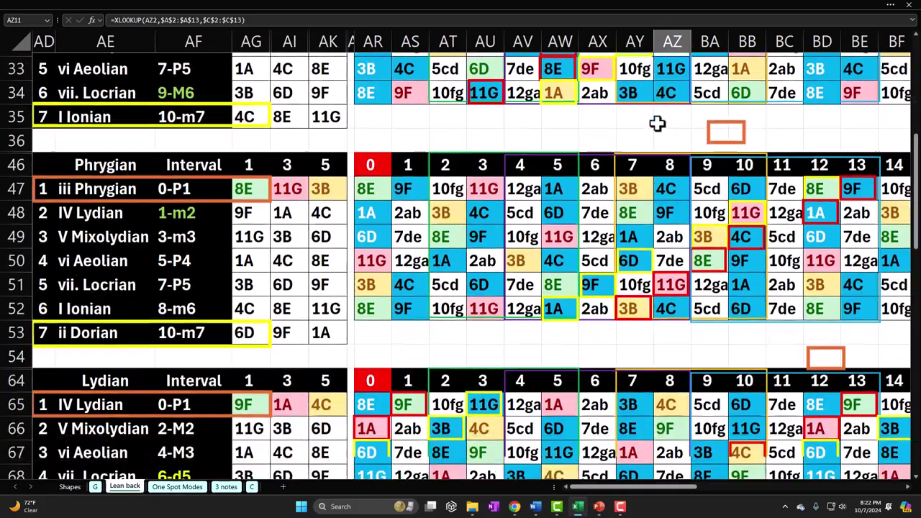
scroll(658, 126, down, 5)
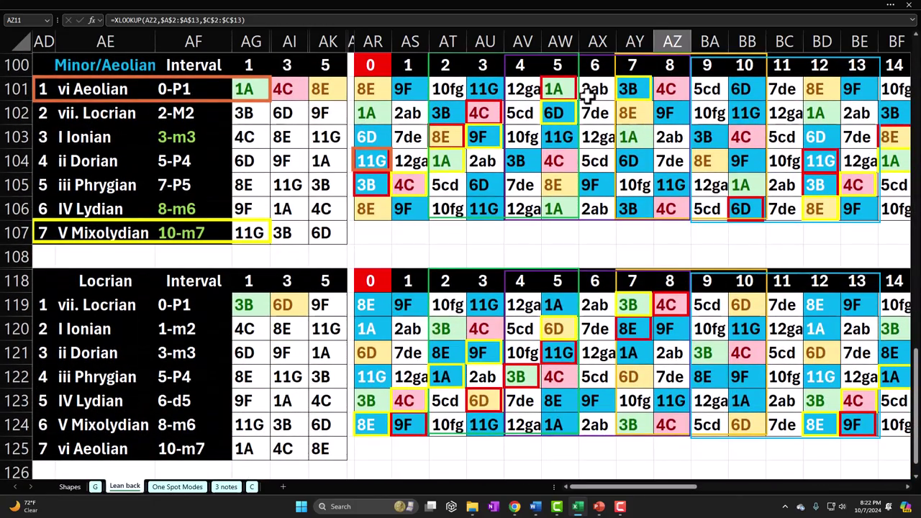
click(562, 90)
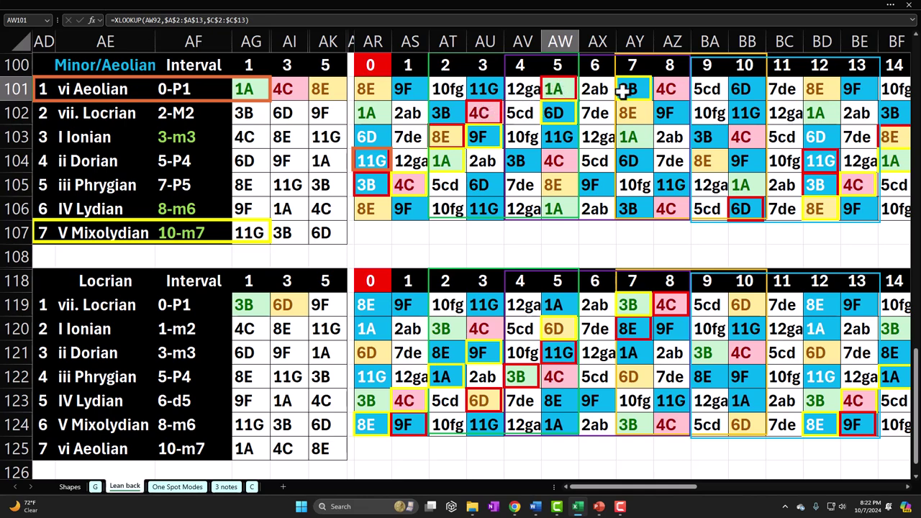
scroll(623, 180, down, 2)
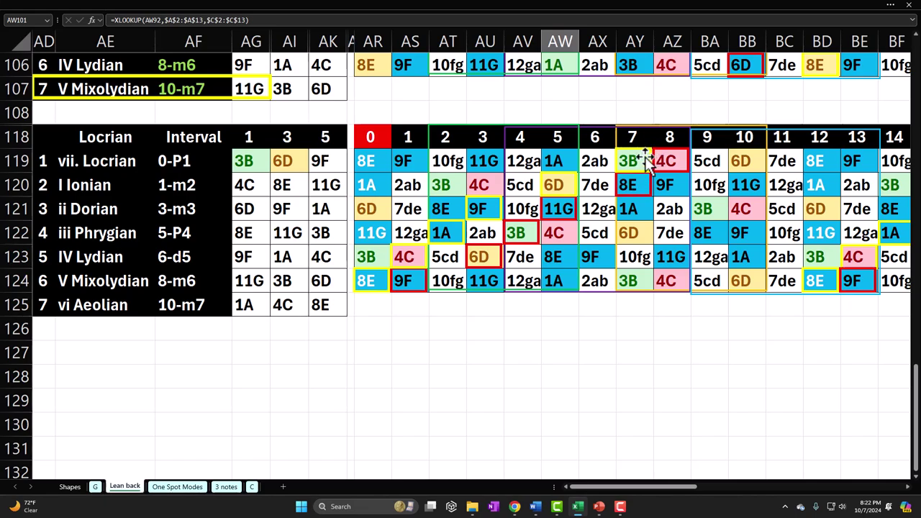
click(640, 158)
scroll(641, 173, up, 10)
scroll(641, 176, up, 5)
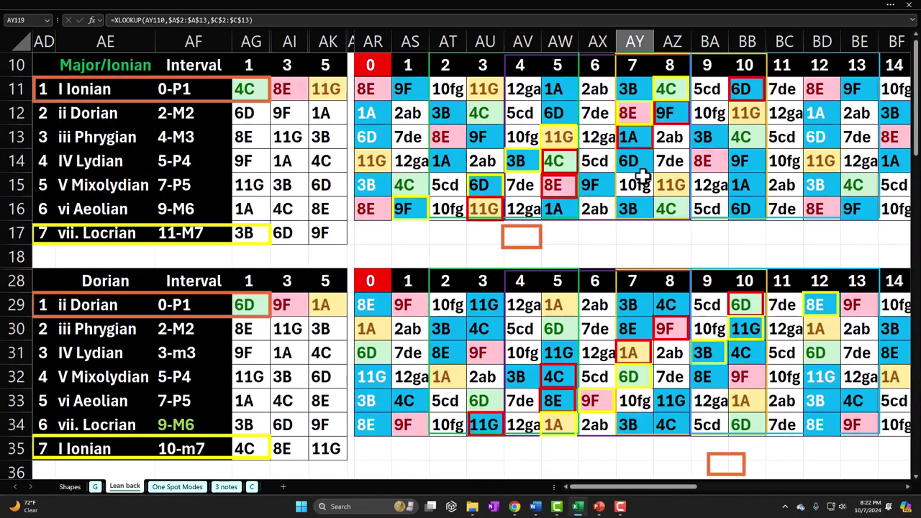
Examine the Ionian lean-back pattern starting from 4C at fret 8, the interval column, and the move to 6D in AZ11:BB11.
click(670, 87)
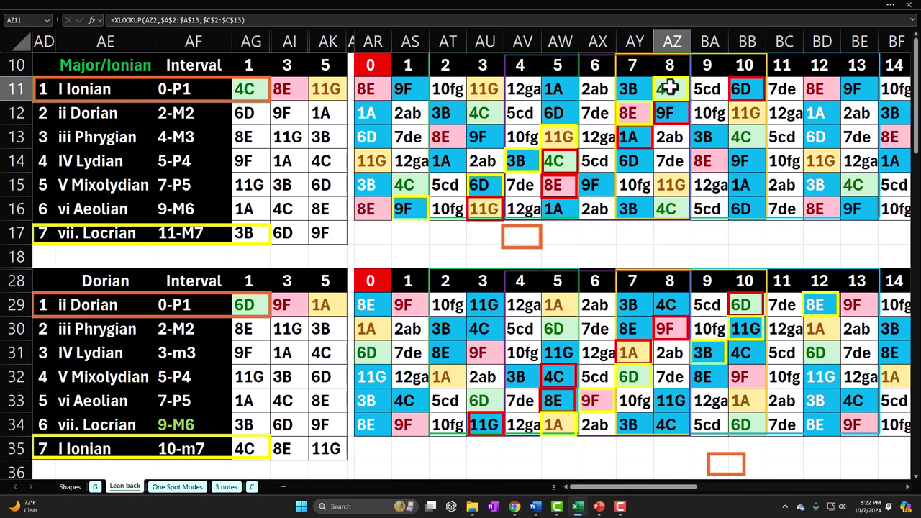
drag(627, 91, 660, 113)
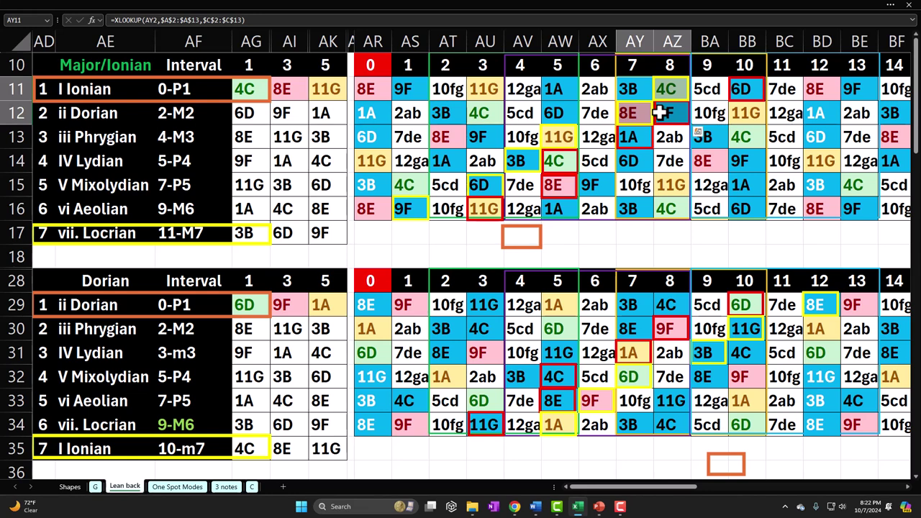
drag(185, 92, 194, 229)
drag(662, 91, 731, 88)
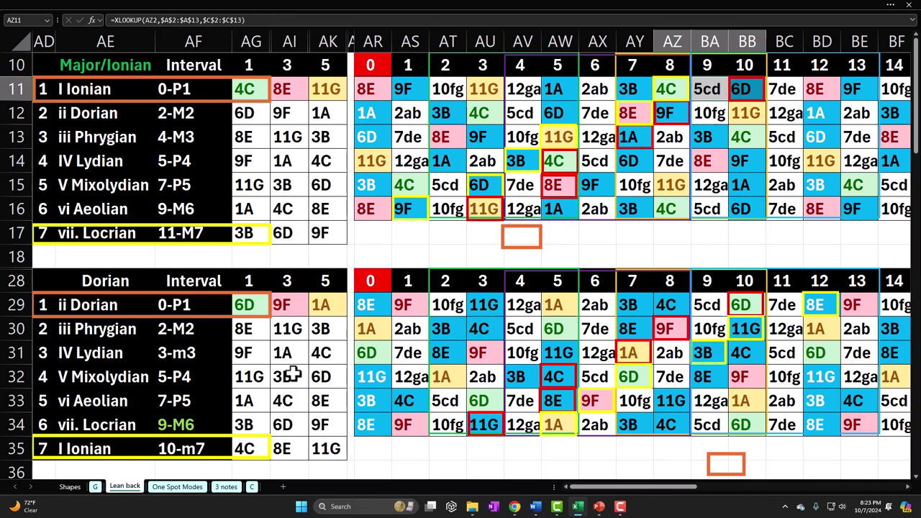
On the 3 notes sheet, examine the Ionian three-note run in AZ11:BD11, the intervals, and the shapes spanning frets 7 to 13.
click(226, 486)
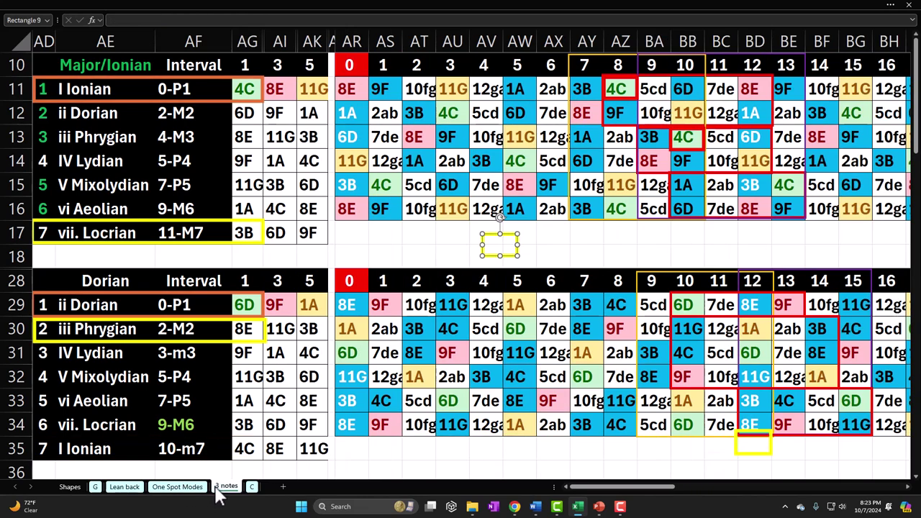
drag(617, 89, 750, 91)
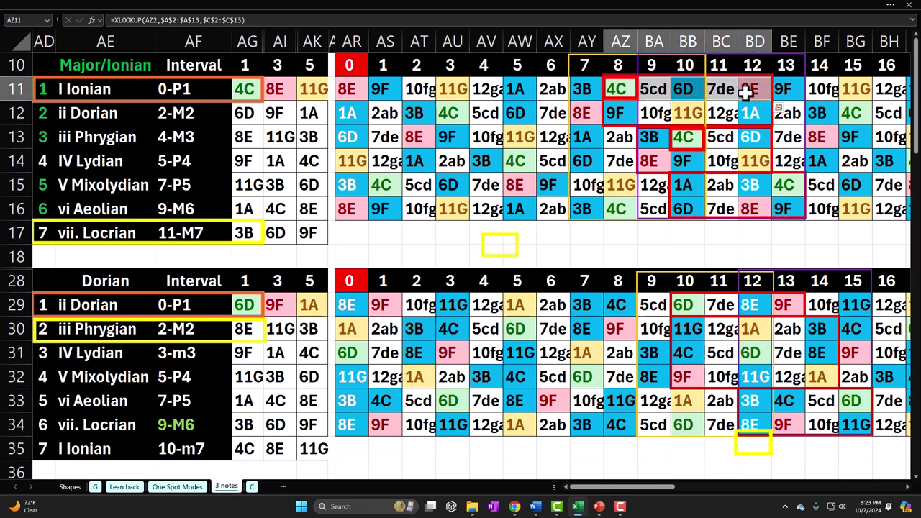
drag(179, 90, 204, 225)
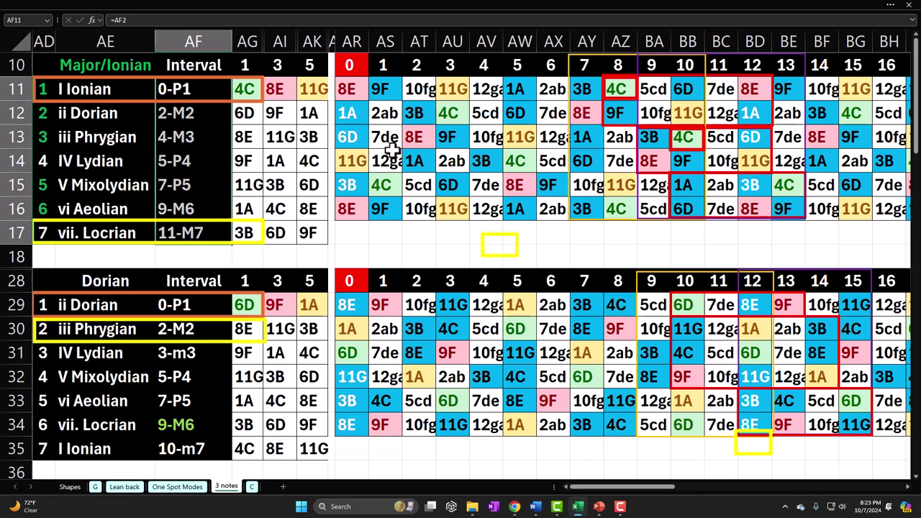
click(620, 84)
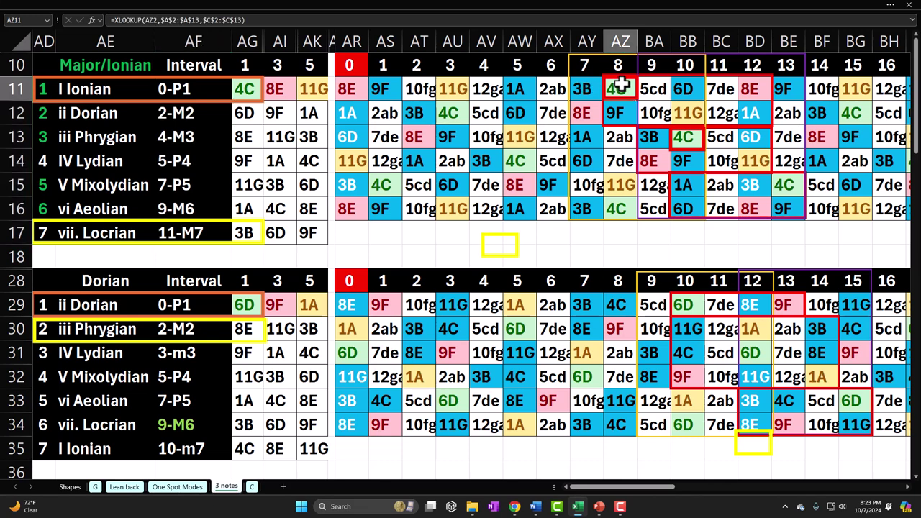
drag(588, 89, 677, 209)
drag(617, 88, 794, 207)
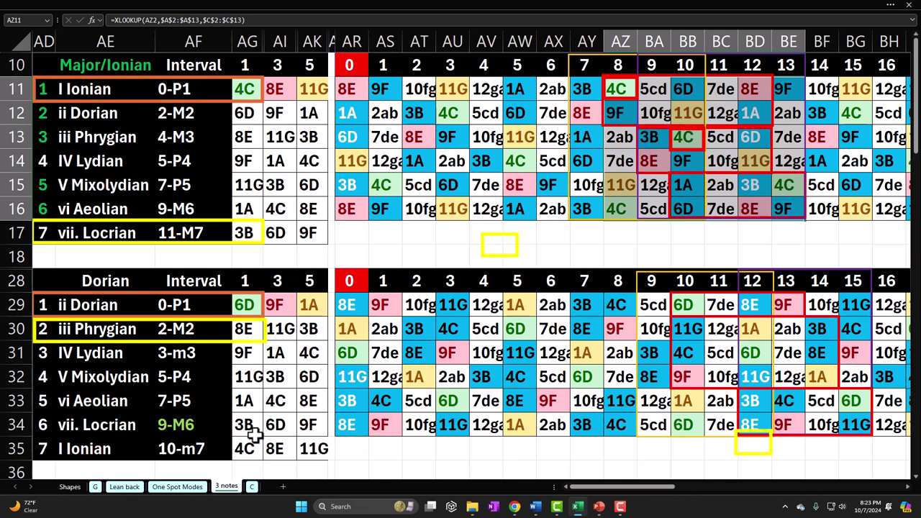
On the C sheet, examine the boxed 4C root at fret 13 in row 15 alongside the Ionian intervals in AF11:AF17.
click(253, 487)
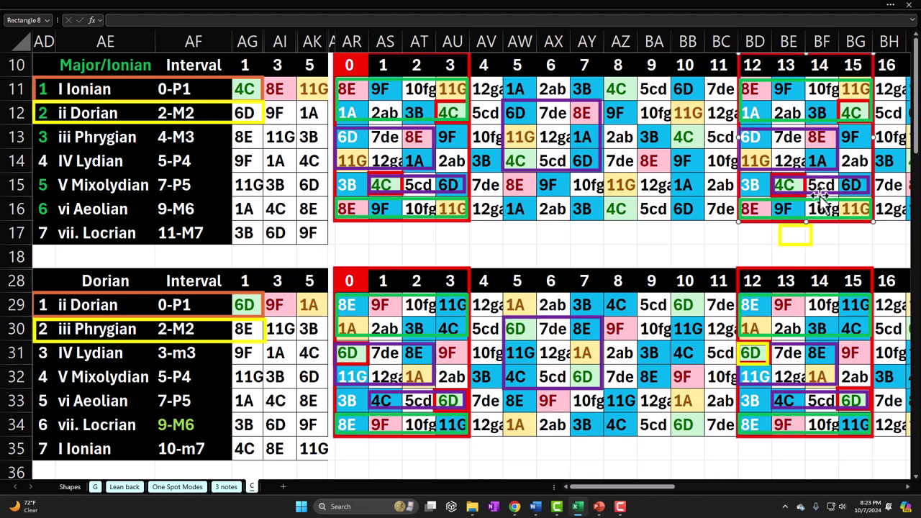
click(804, 185)
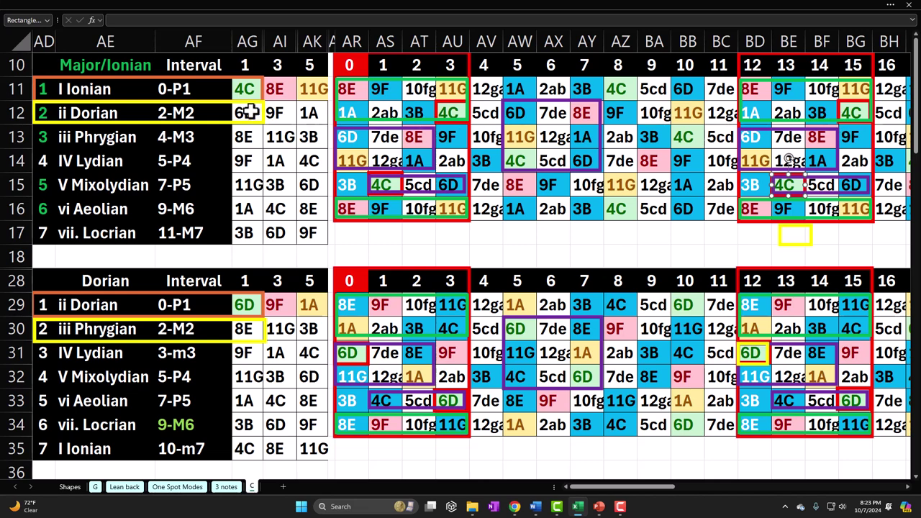
drag(191, 88, 204, 230)
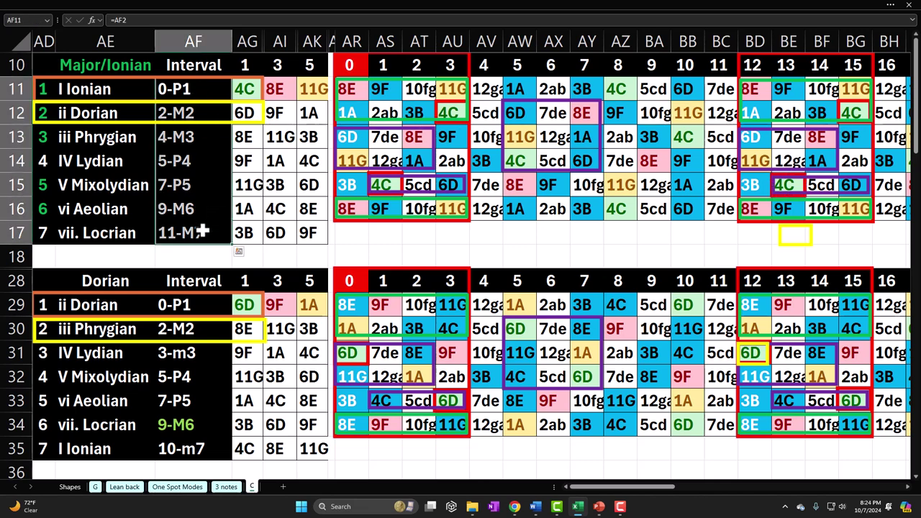
click(808, 185)
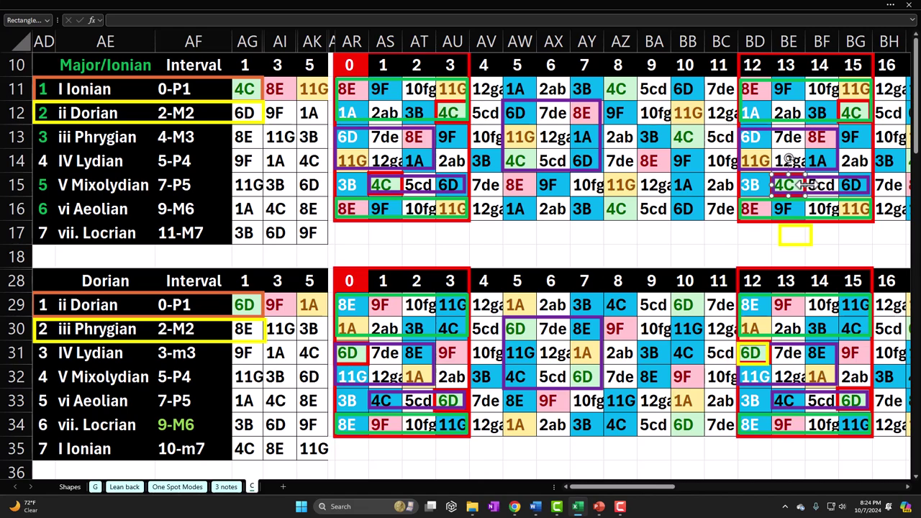
On the One Spot Modes sheet, examine the Ionian position in AV11:AY16 and its 1A root at fret 5 in AW11.
click(174, 489)
scroll(248, 418, up, 9)
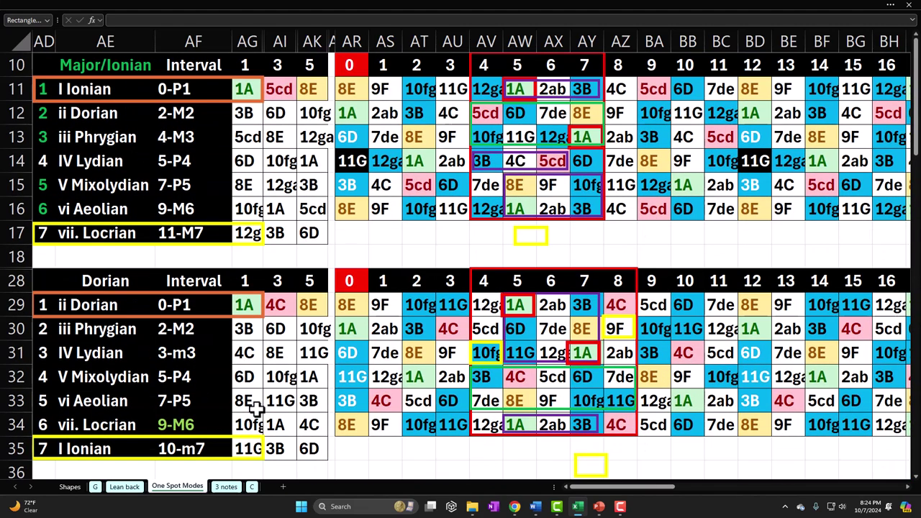
drag(485, 91, 587, 204)
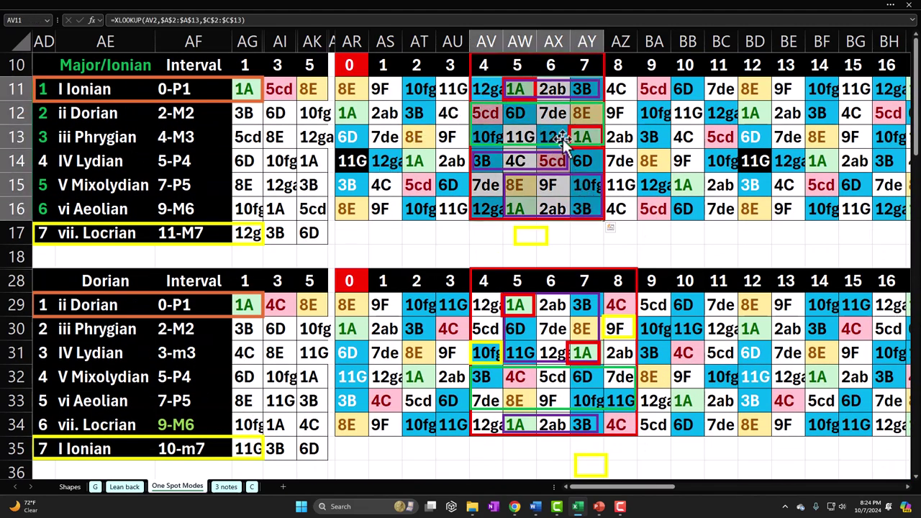
click(517, 89)
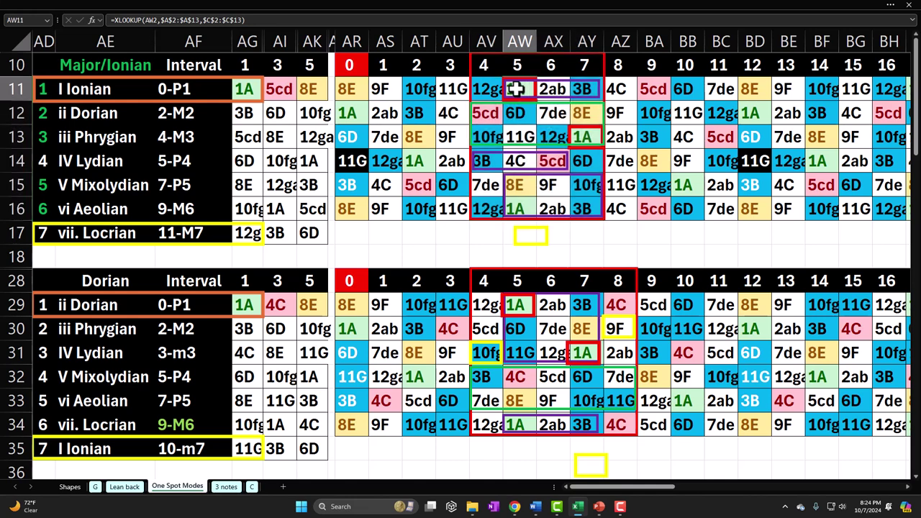
Examine the Major/Ionian heading, the Ionian intervals in AF11:AF17, and the fret 4 to 7 position starting in AV11.
click(89, 69)
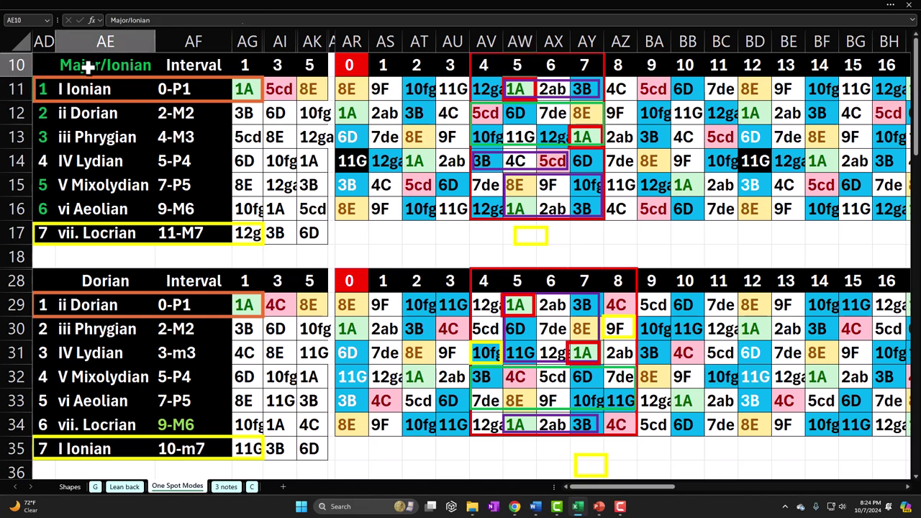
click(176, 90)
drag(176, 113, 180, 216)
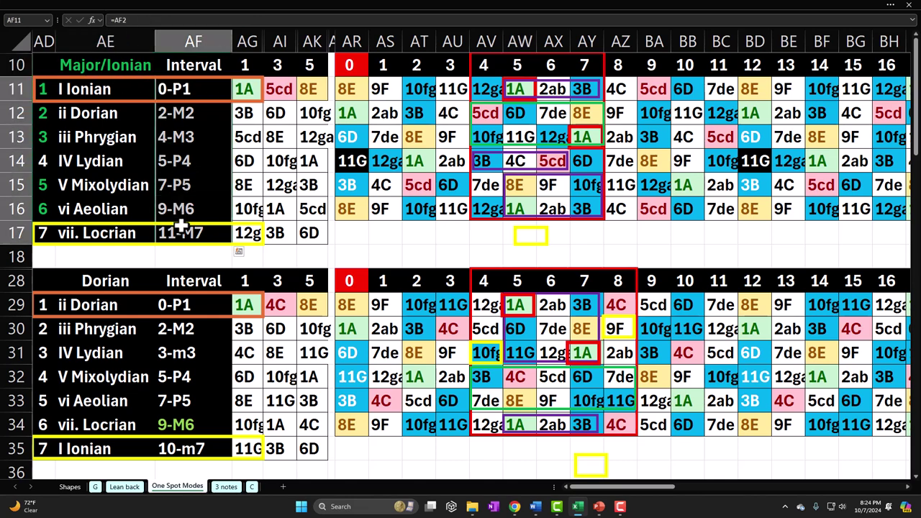
drag(483, 89, 554, 208)
Examine the Lydian position in AV65:AY70 together with its distinguishing interval in AF68.
scroll(559, 203, down, 3)
scroll(559, 204, down, 5)
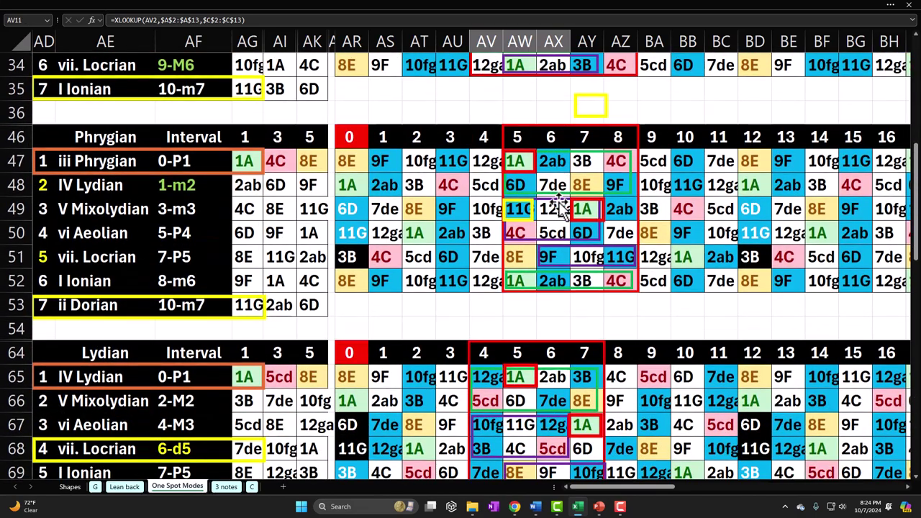
scroll(559, 207, down, 2)
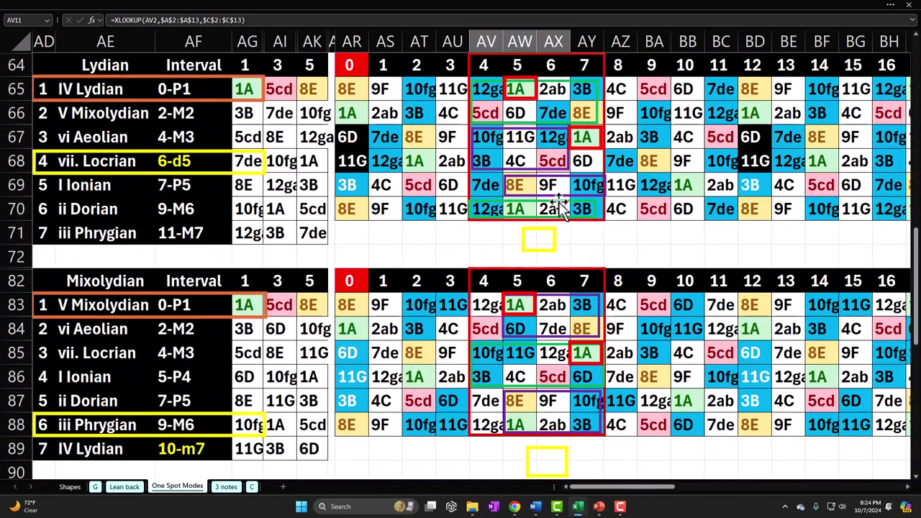
click(490, 96)
mouse_move(490, 96)
mouse_down()
mouse_move(561, 195)
mouse_move(585, 205)
mouse_up()
click(175, 161)
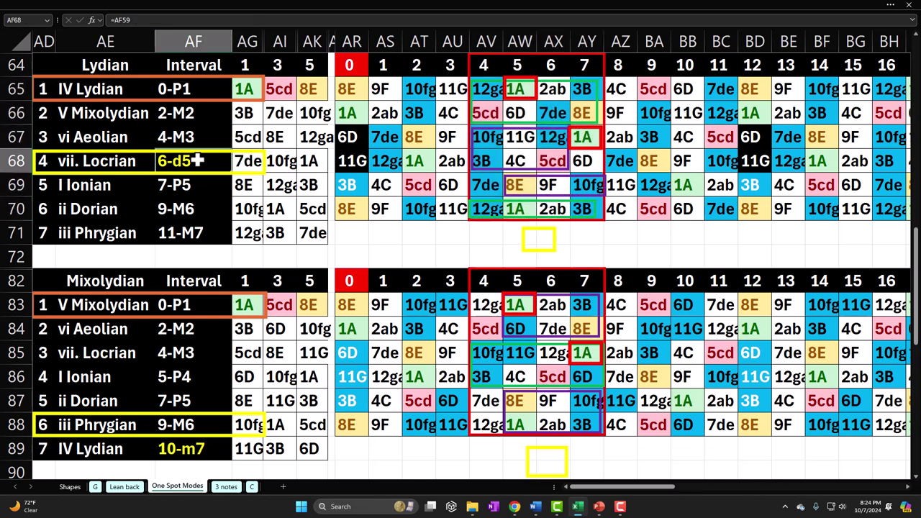
drag(484, 94, 578, 201)
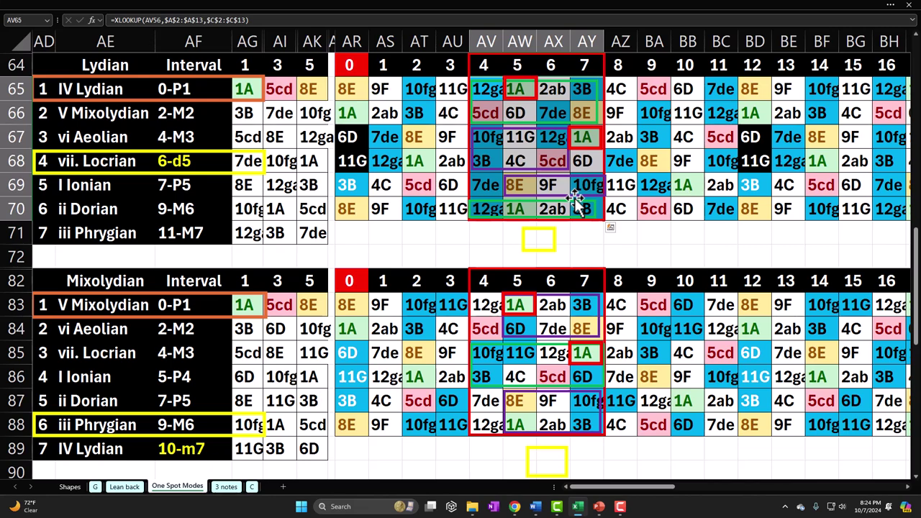
Examine the Mixolydian seventh interval in AF89 and the matching fretboard position in AV83:AY88.
scroll(576, 202, down, 3)
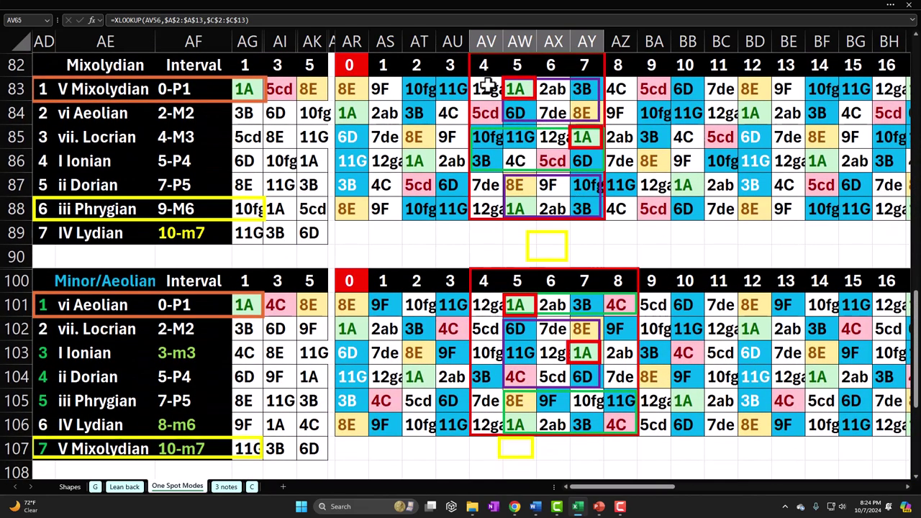
click(202, 233)
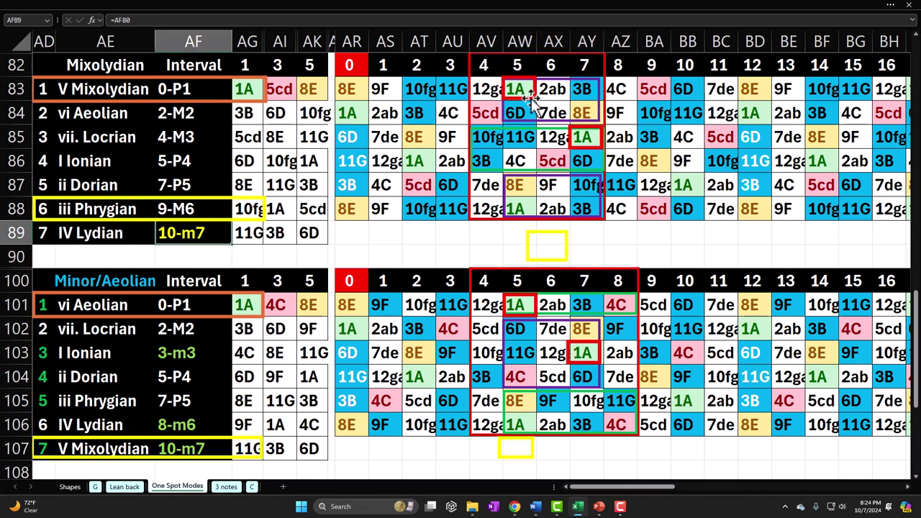
drag(481, 88, 582, 208)
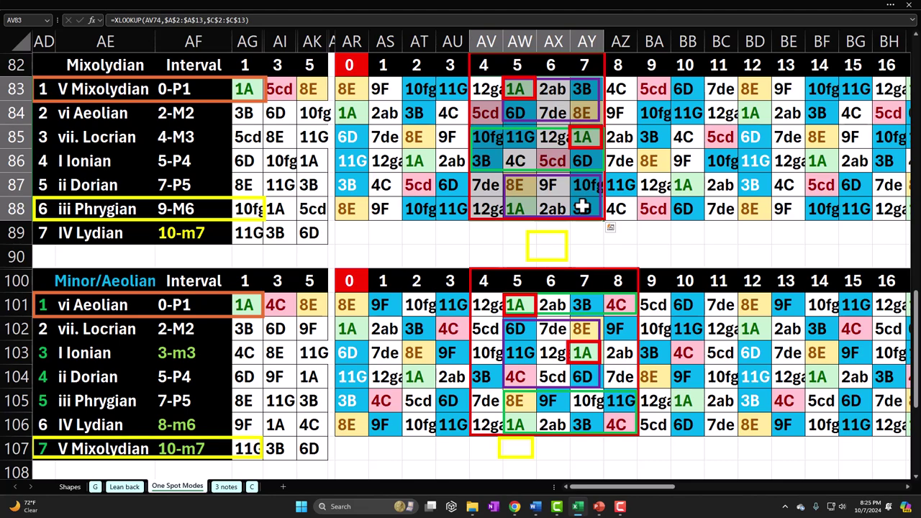
Examine the Minor/Aeolian position in AV101:AZ106 and its 1A root at fret 5 in AW101.
scroll(582, 207, down, 3)
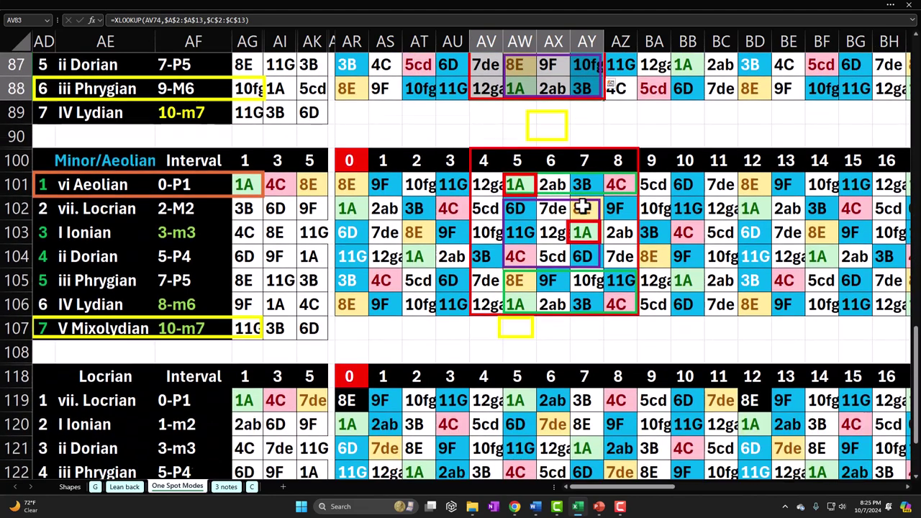
click(487, 85)
drag(486, 85, 621, 202)
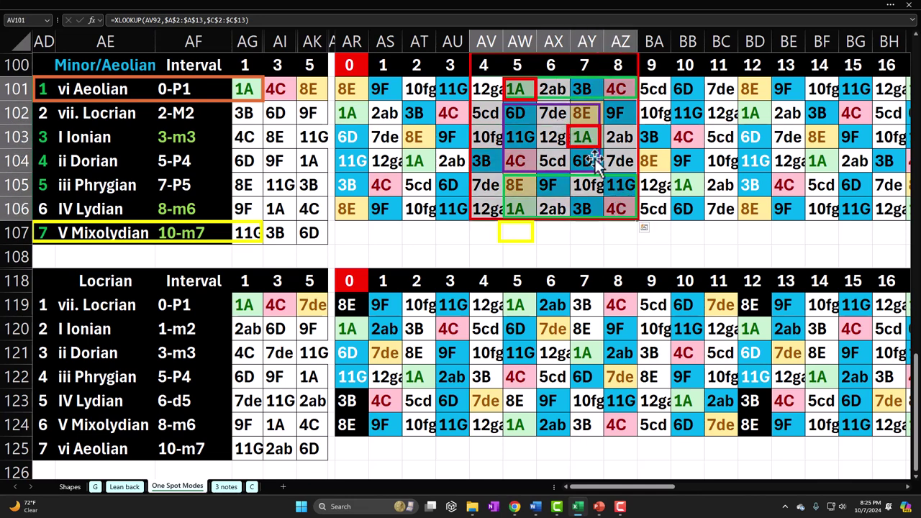
click(515, 88)
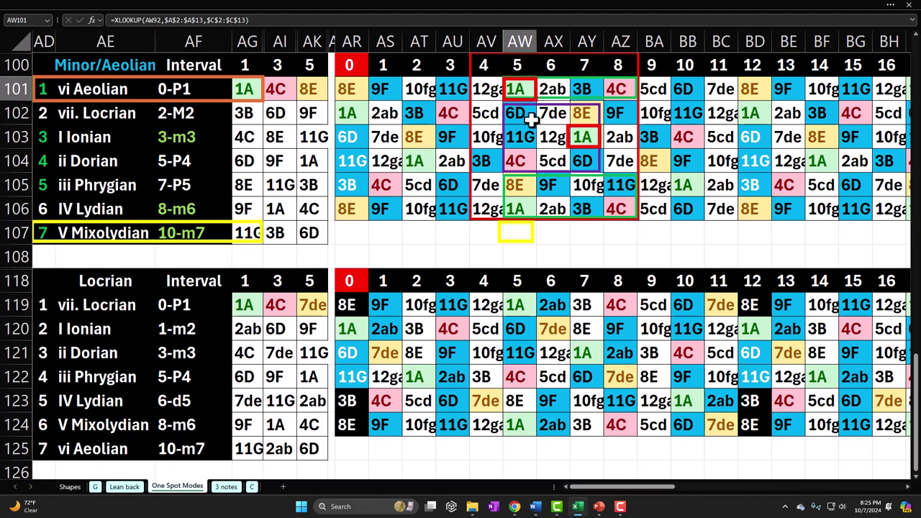
Examine the Dorian sixth interval in AF34 and the Dorian position across frets 4 to 8 in AV29:AZ34.
scroll(536, 227, up, 20)
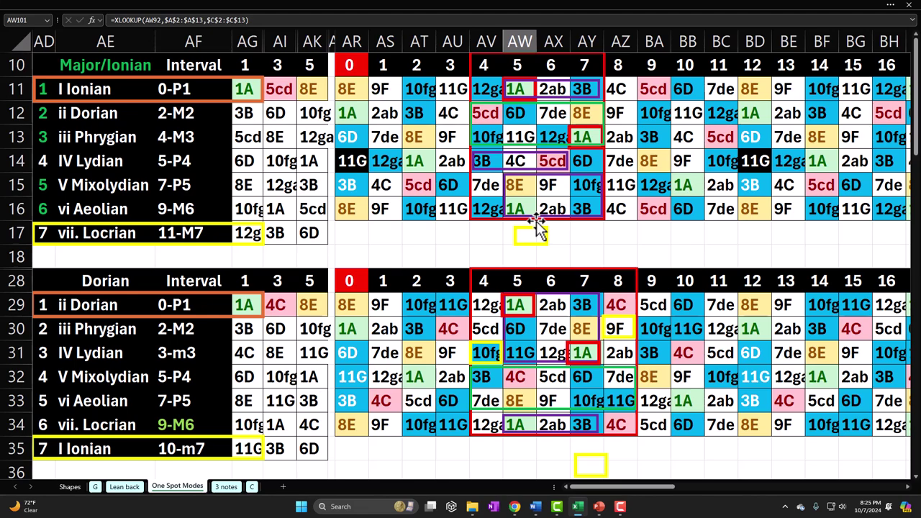
scroll(535, 223, down, 5)
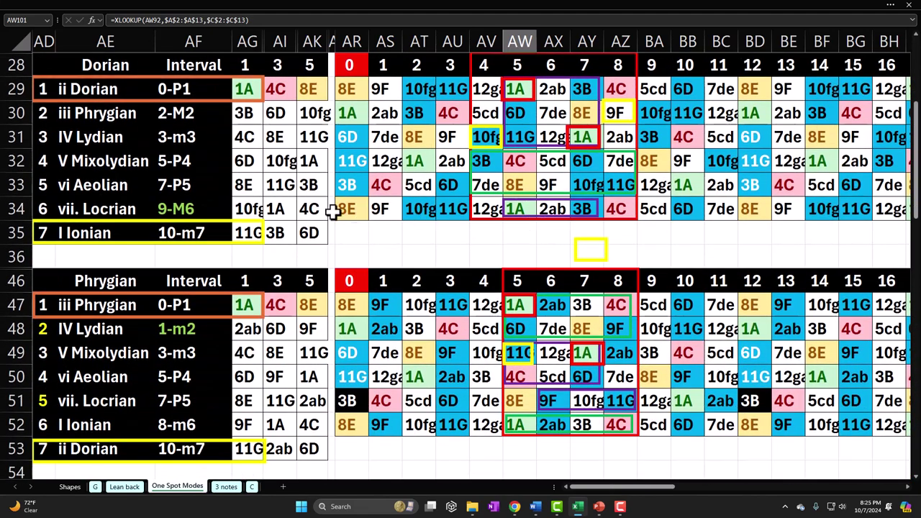
click(198, 209)
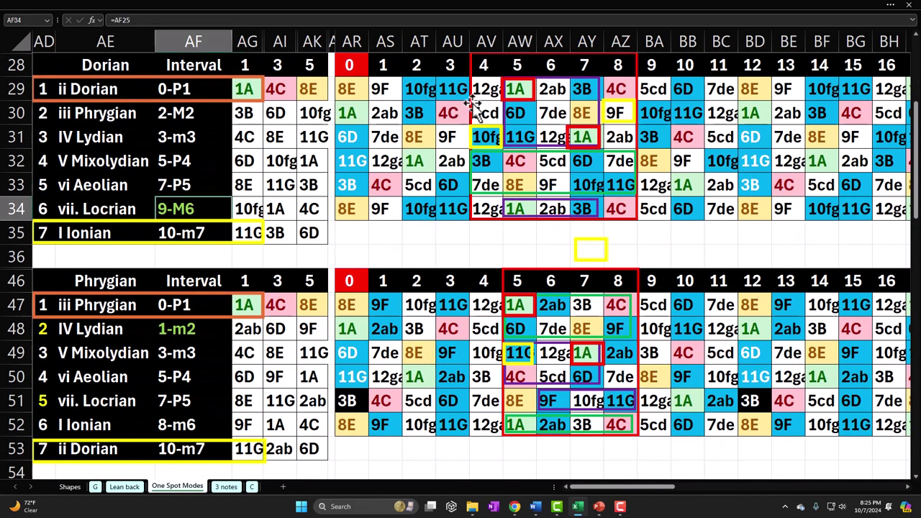
drag(486, 90, 608, 201)
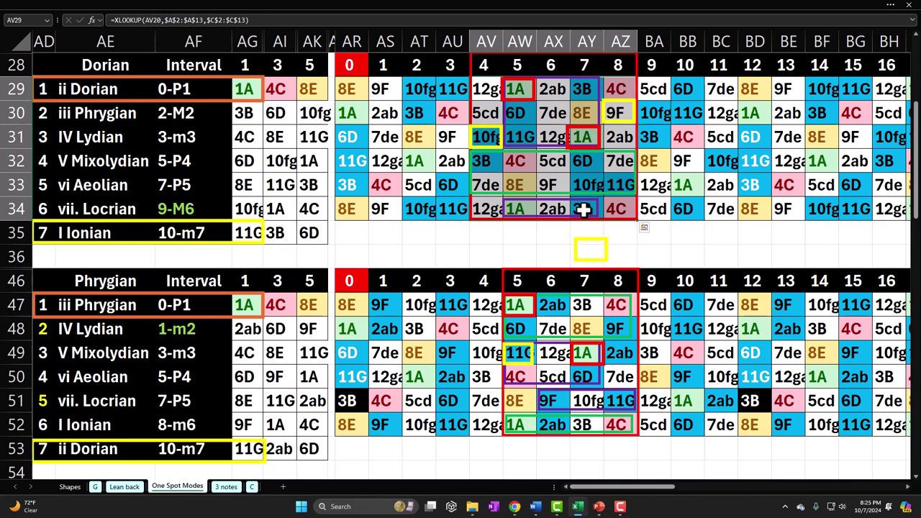
Examine the Phrygian position in AW47:AZ52 and its distinguishing second interval in AF48.
scroll(583, 209, down, 3)
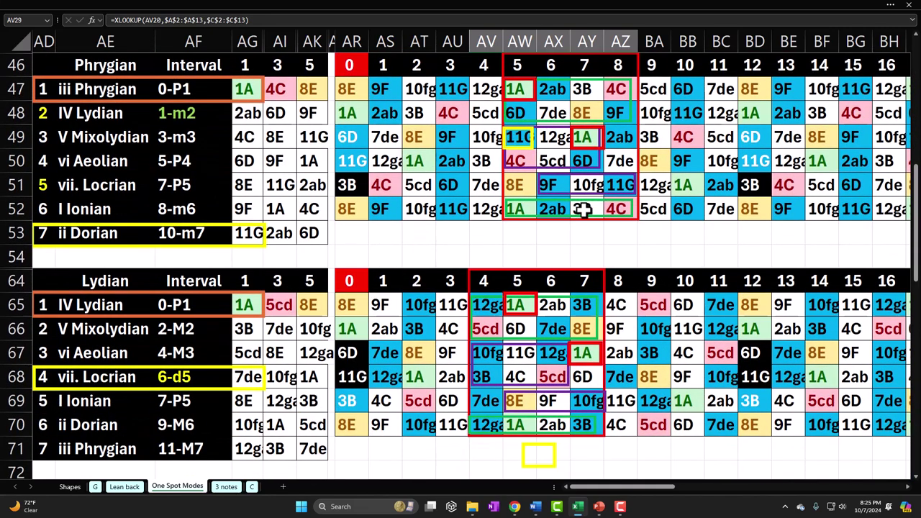
drag(515, 90, 623, 188)
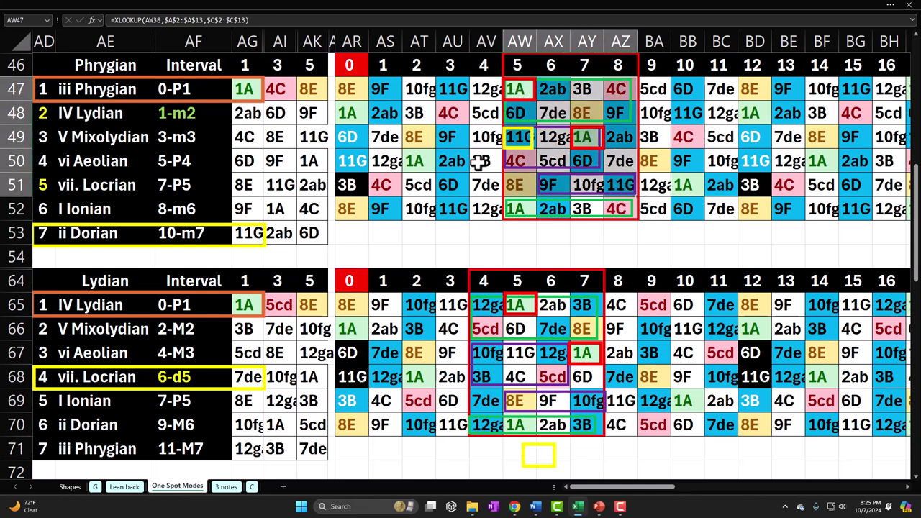
click(187, 113)
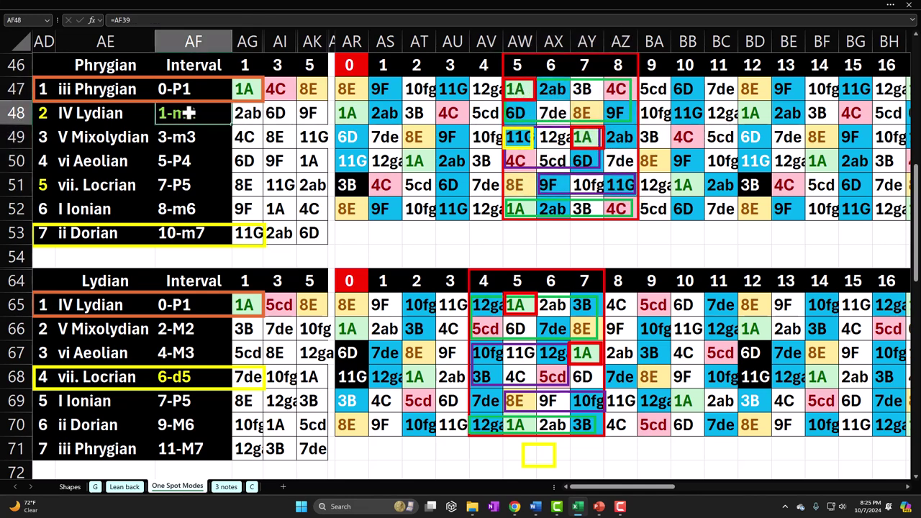
drag(515, 90, 612, 207)
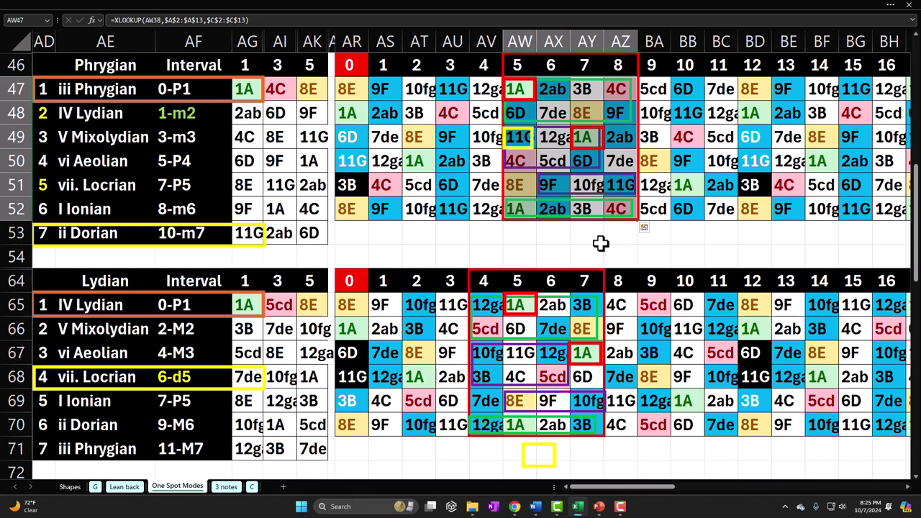
On the C sheet, examine the boxed Ionian position at frets 12 to 15 and the I Ionian label in AE11.
click(759, 229)
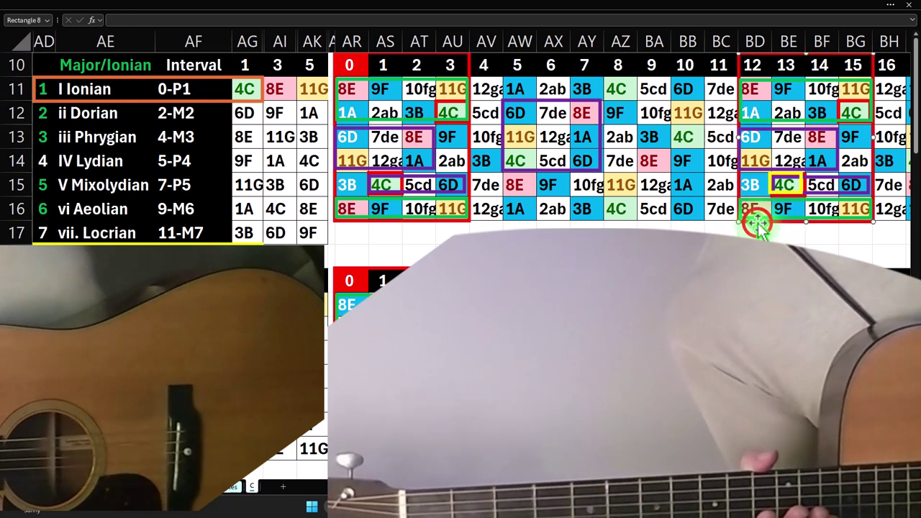
click(777, 188)
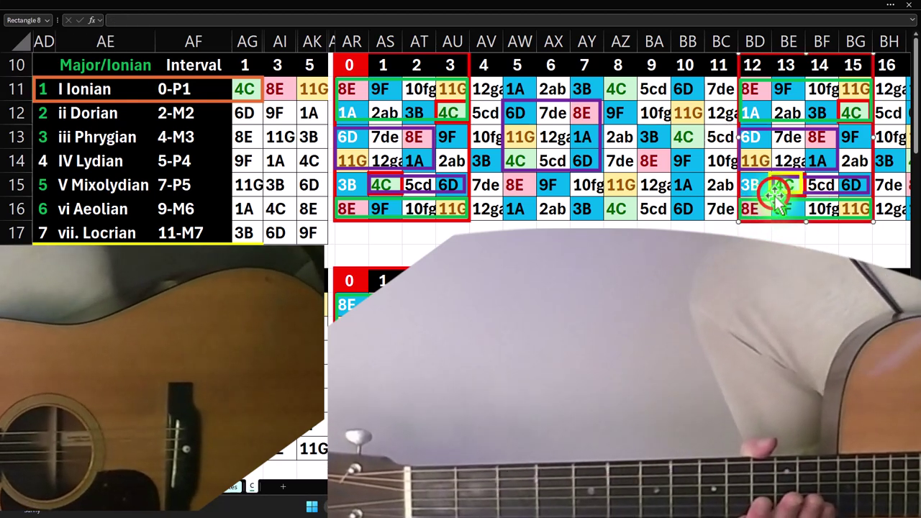
click(126, 87)
click(128, 91)
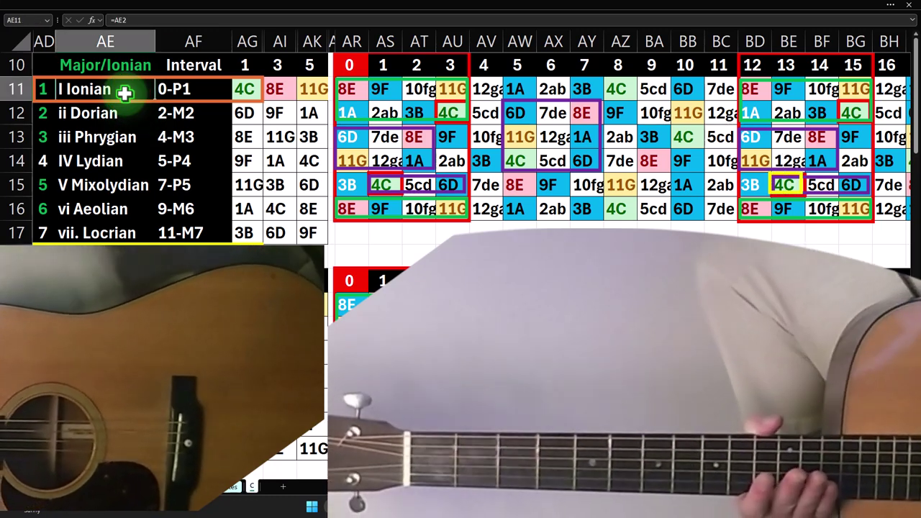
click(735, 65)
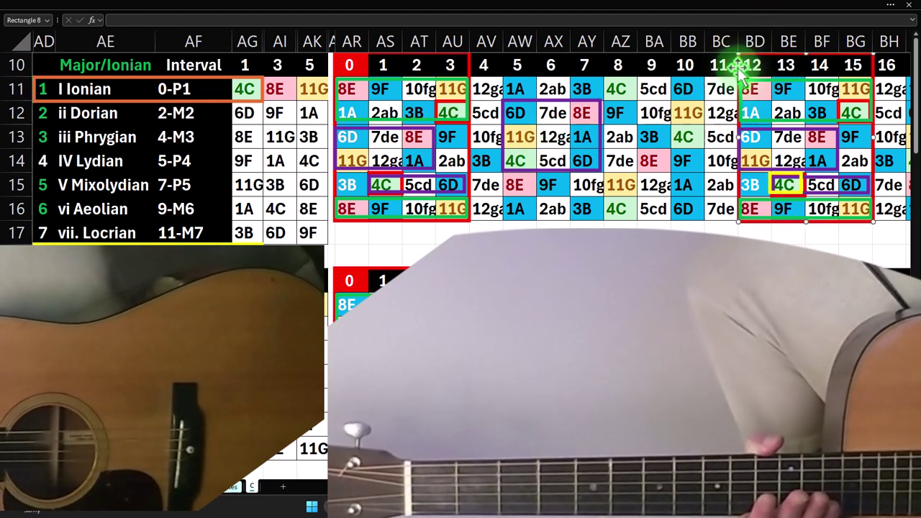
Examine the Major/Ionian heading and I Ionian label alongside the scale degree numbers in AD11:AD17.
click(78, 92)
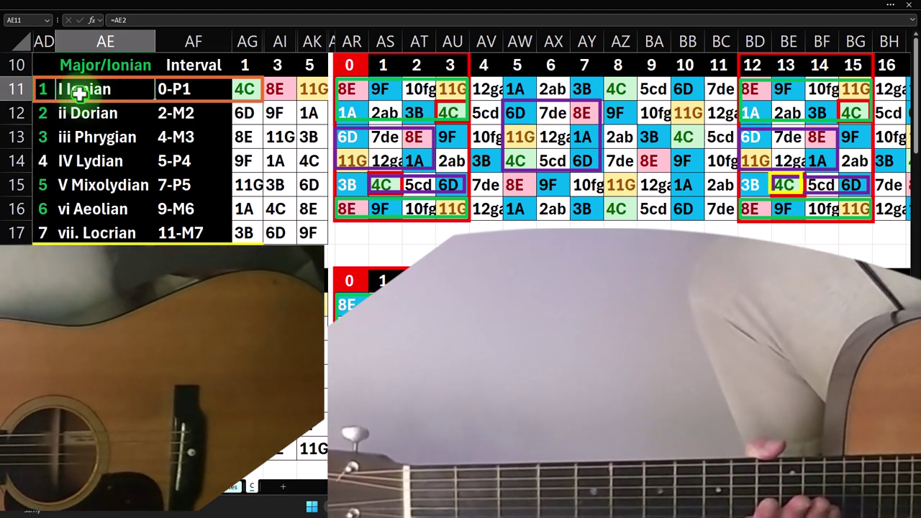
drag(45, 91, 41, 231)
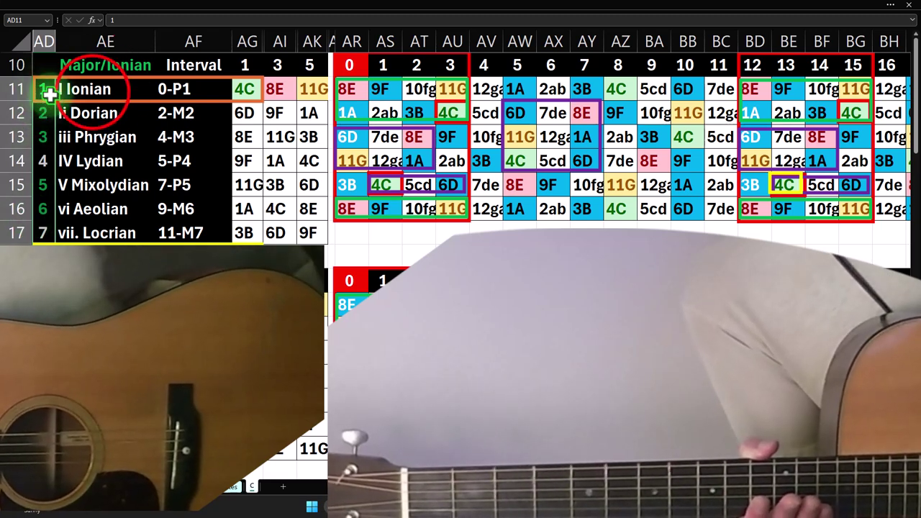
click(92, 90)
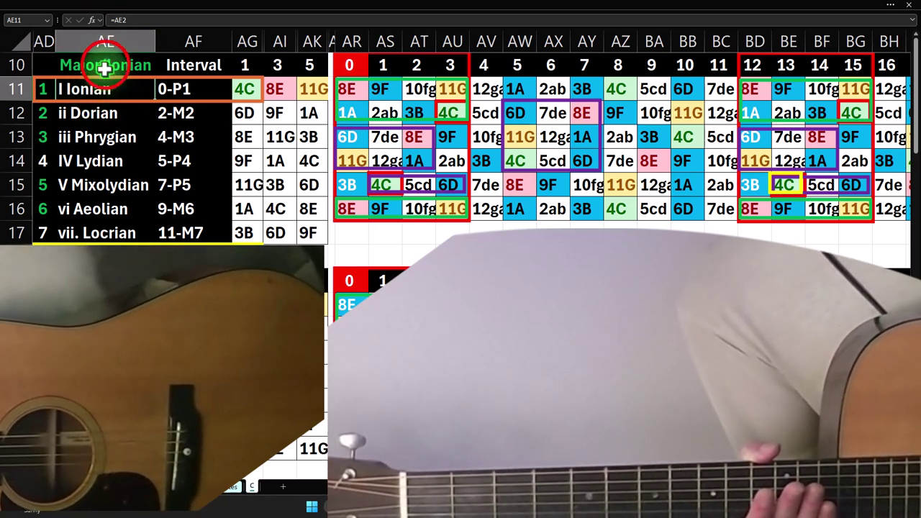
click(104, 66)
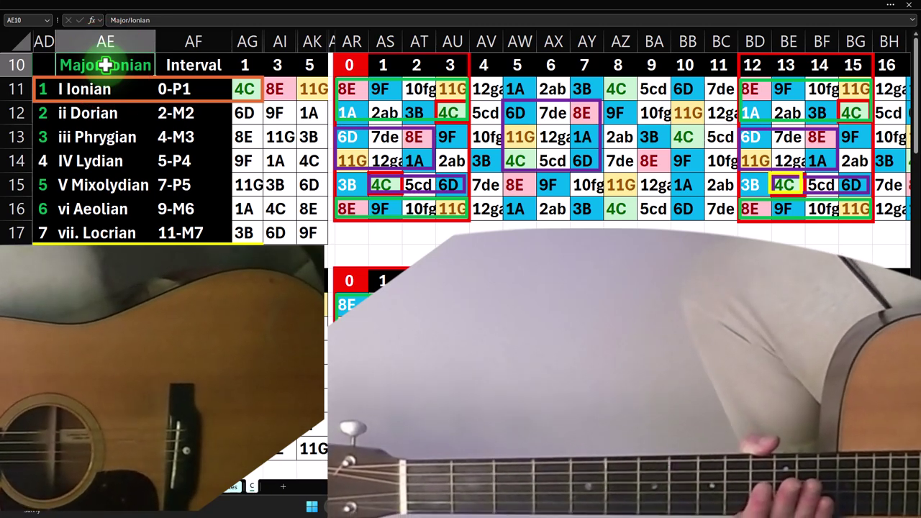
drag(46, 89, 41, 230)
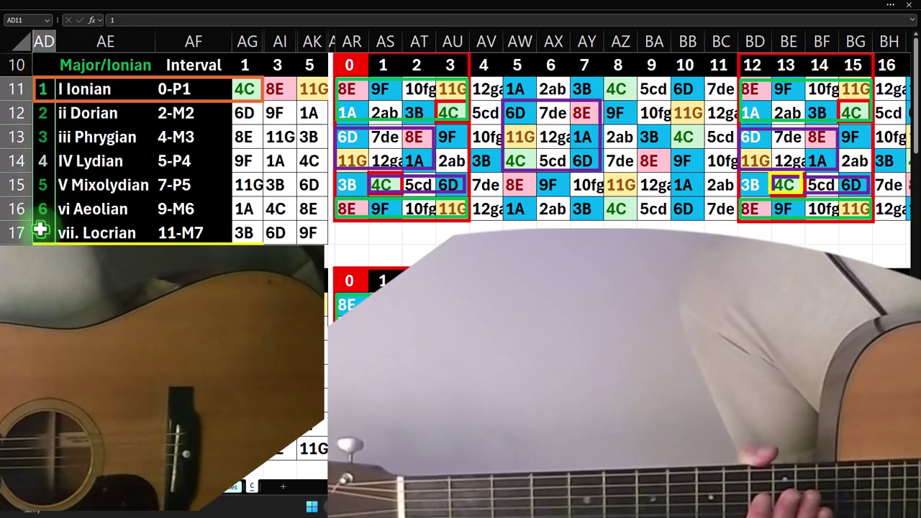
Examine the 4C root in AG11, the Ionian scale notes in AG11:AG17, and the mode name in AE11.
click(244, 88)
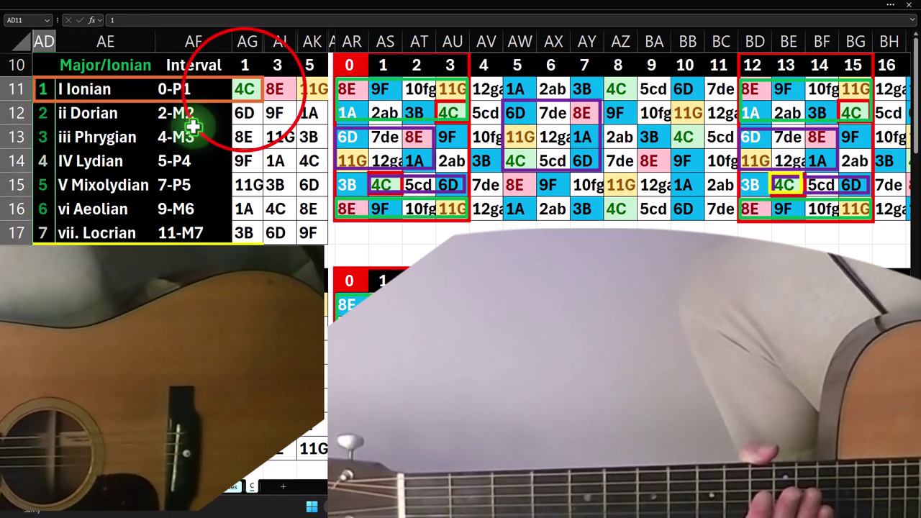
click(245, 88)
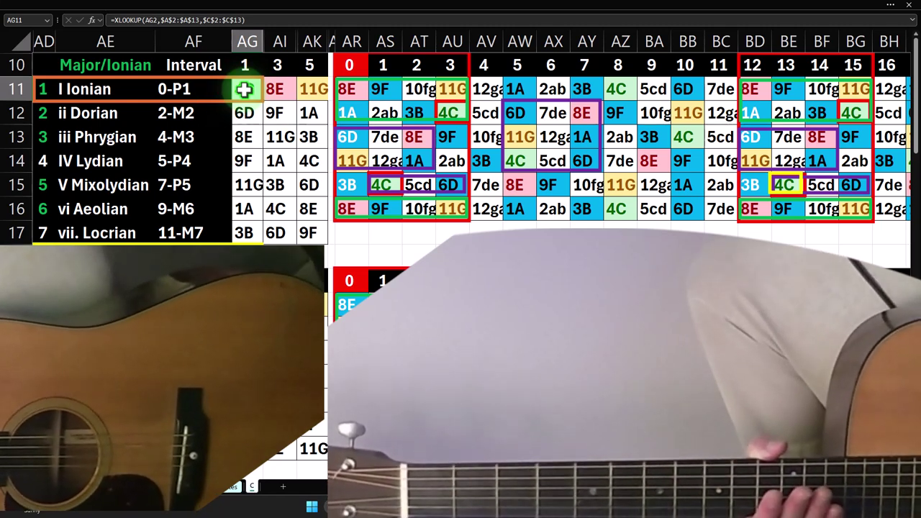
drag(245, 89, 243, 226)
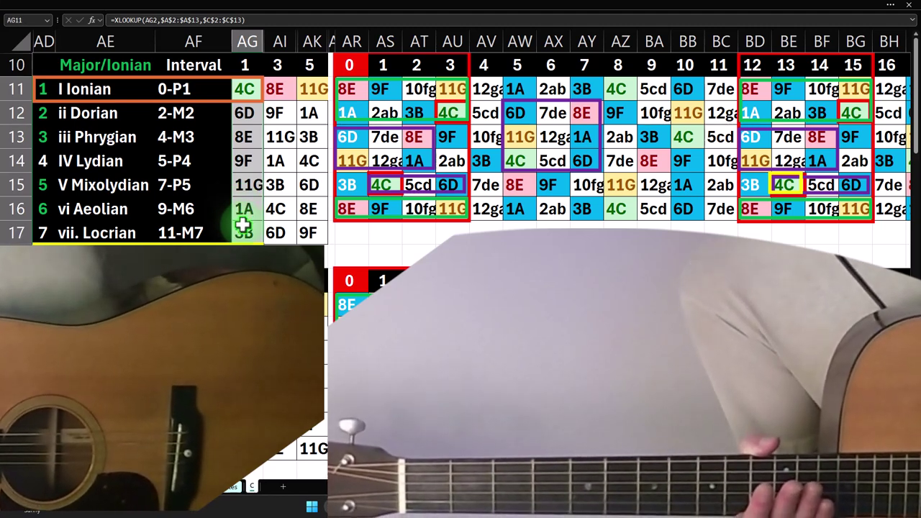
click(131, 88)
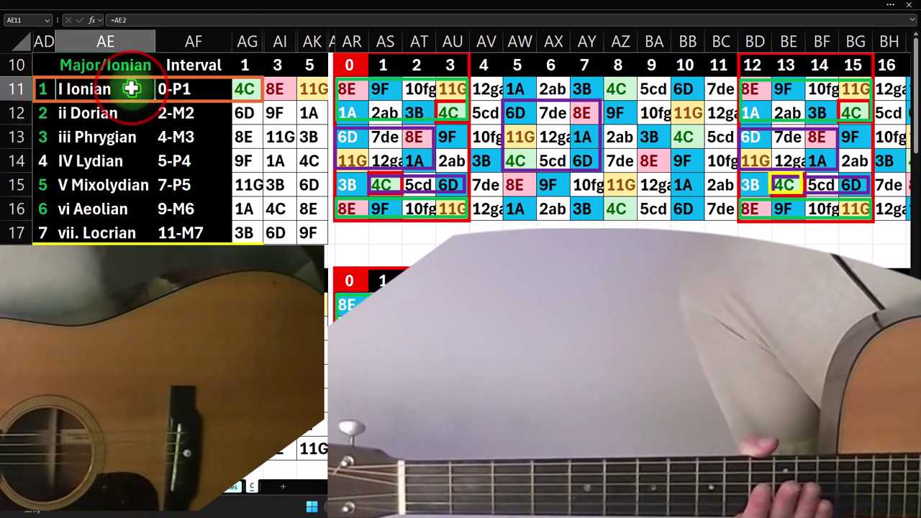